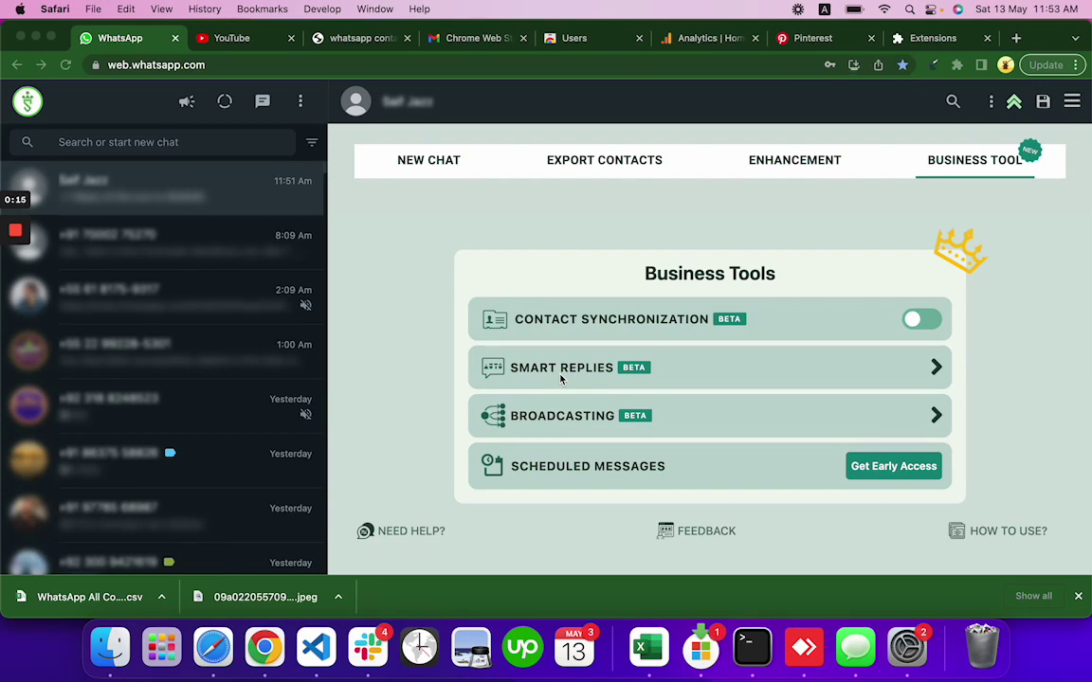
Step: Open Smart Replies and enter "Pizza" as the expected keyword for a new custom reply
{"action": "left_click", "coordinate": [941, 372]}
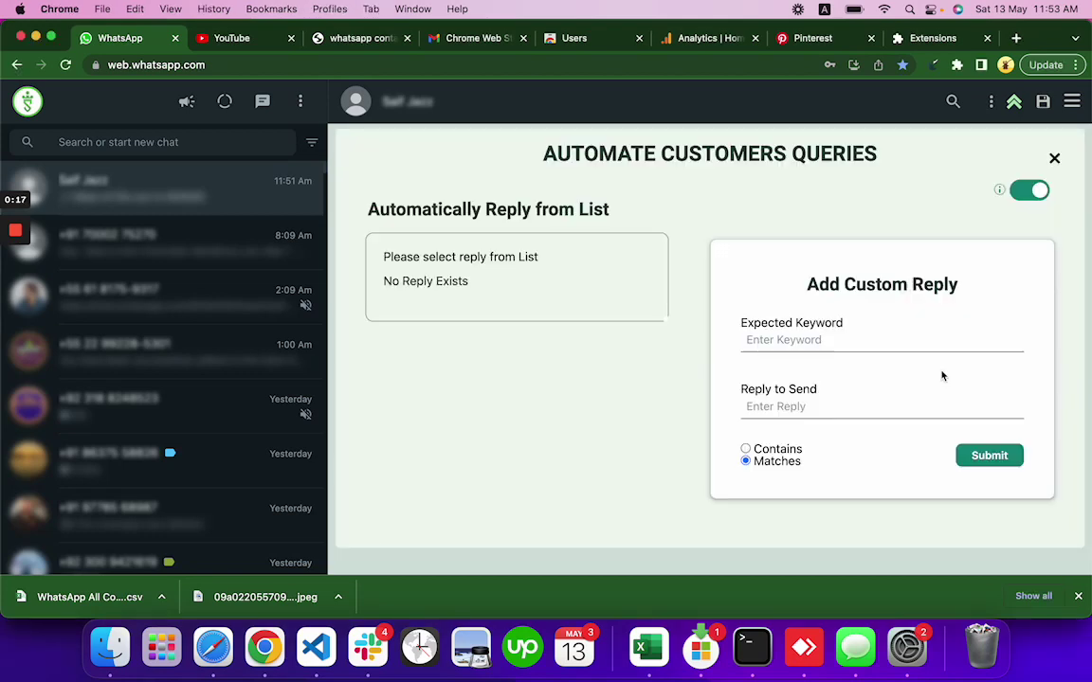
{"action": "left_click", "coordinate": [1054, 159]}
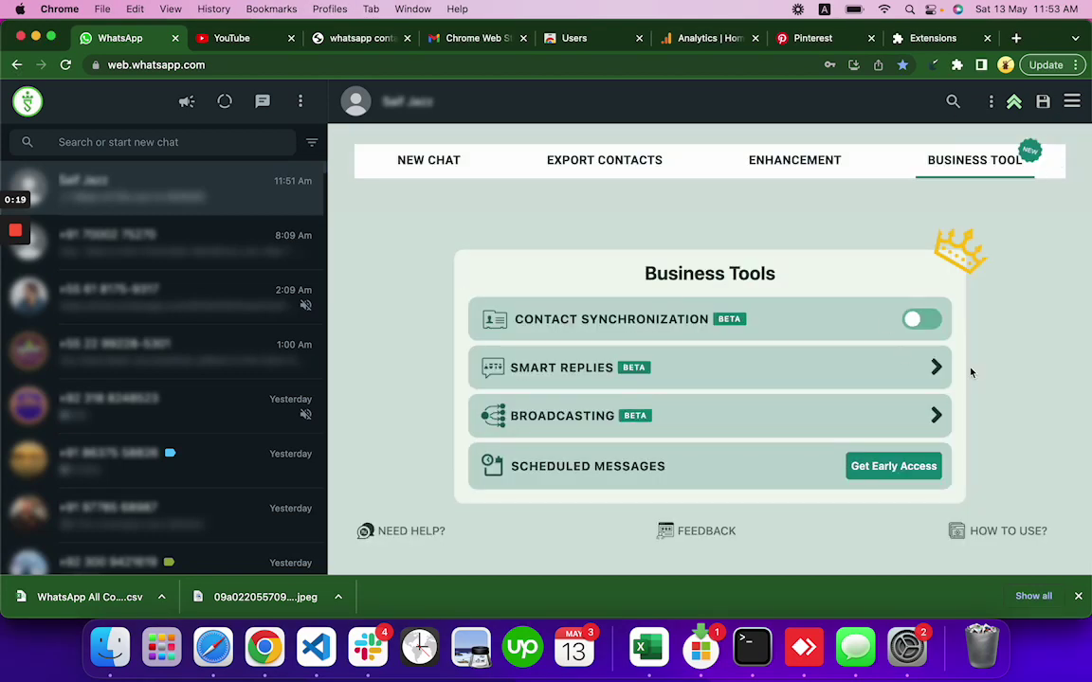
{"action": "left_click", "coordinate": [938, 370]}
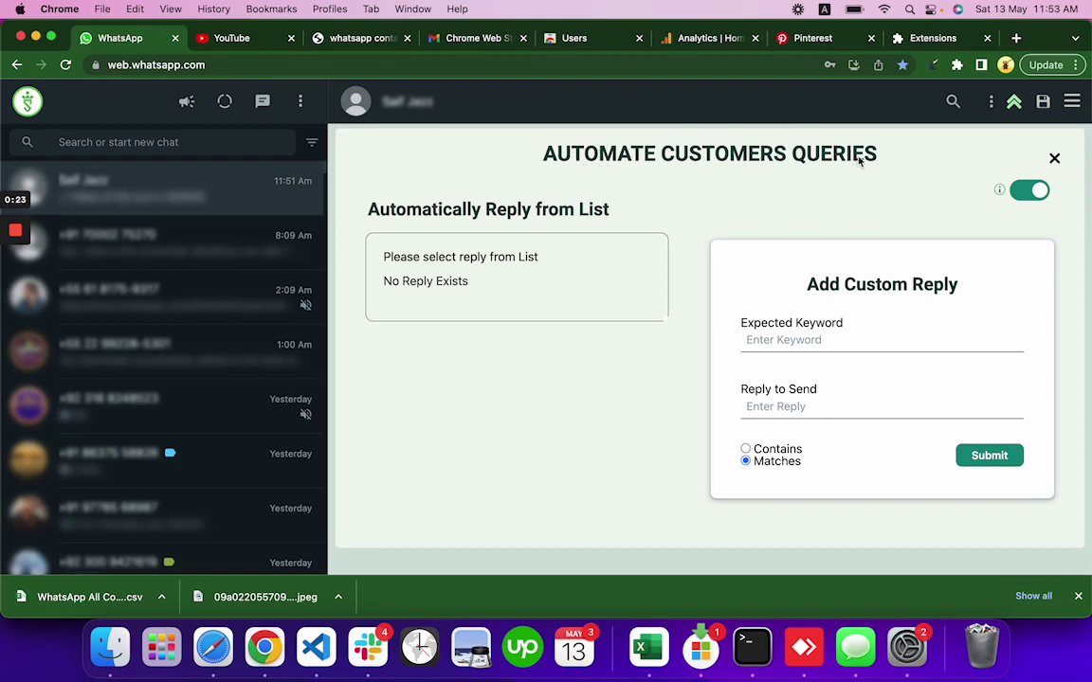
{"action": "left_click", "coordinate": [810, 343]}
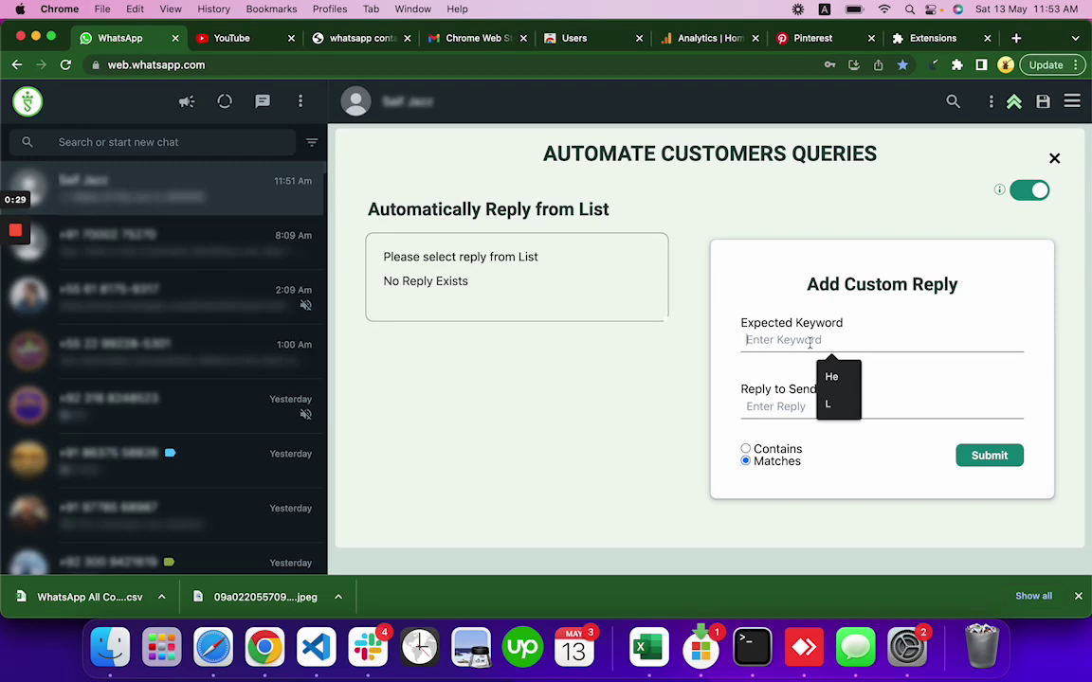
{"action": "type", "text": "Piz"}
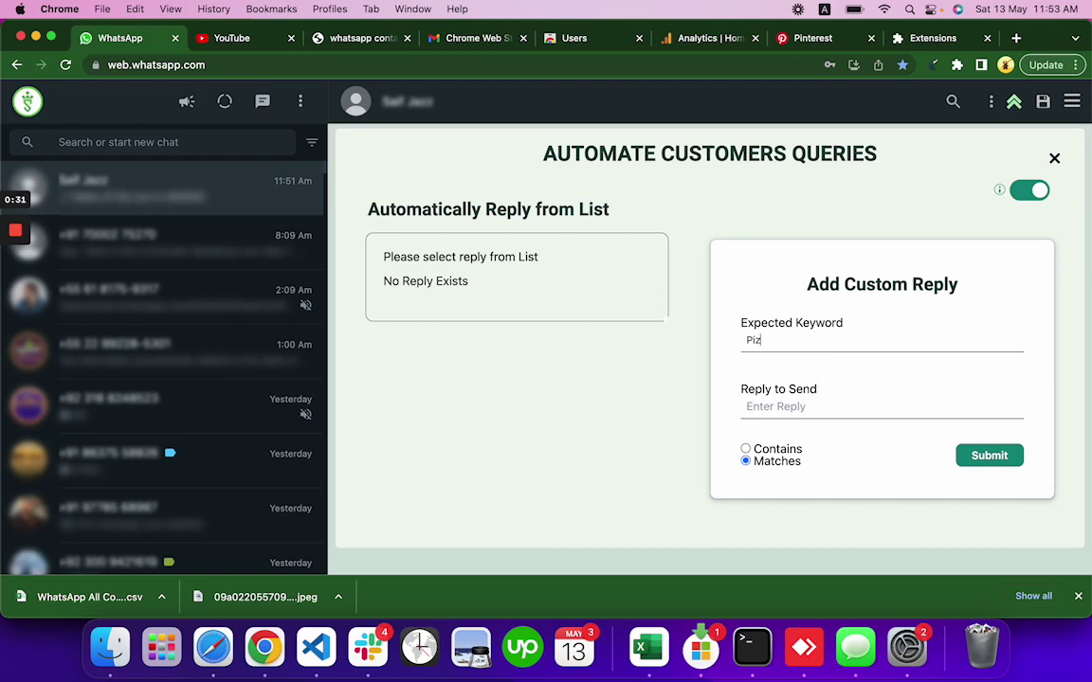
{"action": "type", "text": "za"}
Step: Set the keyword matching to Contains and submit the custom reply "Which Pizza do you want?"
{"action": "left_click", "coordinate": [746, 449]}
{"action": "left_click", "coordinate": [775, 407]}
{"action": "type", "text": "Which Pizza"}
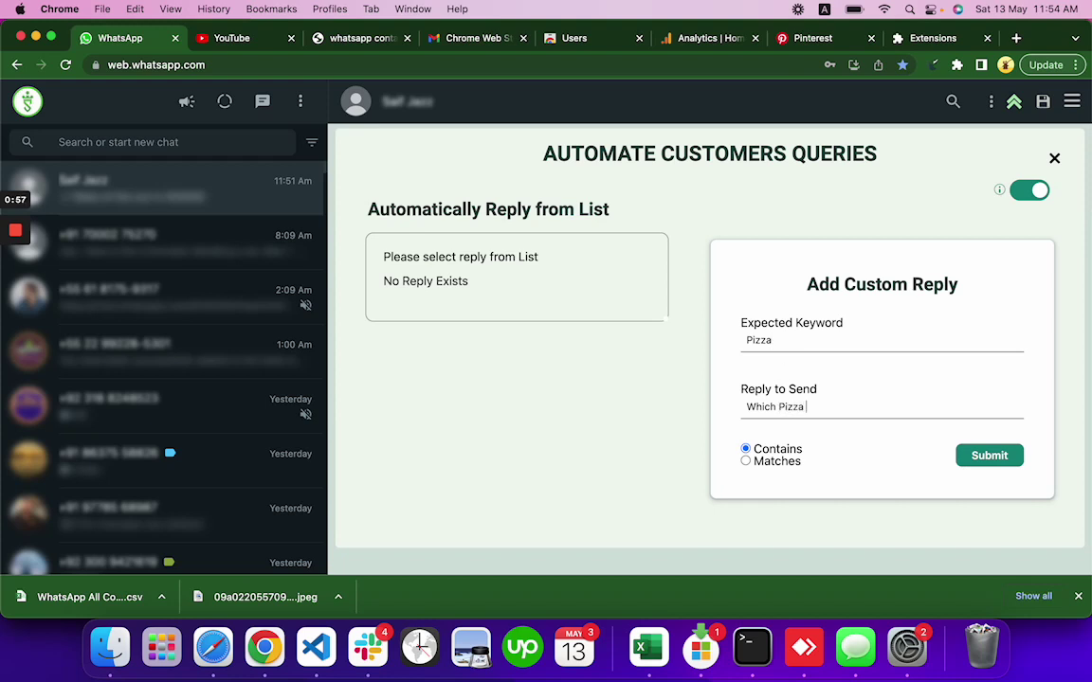
{"action": "type", "text": " do you want?"}
{"action": "left_click", "coordinate": [986, 458]}
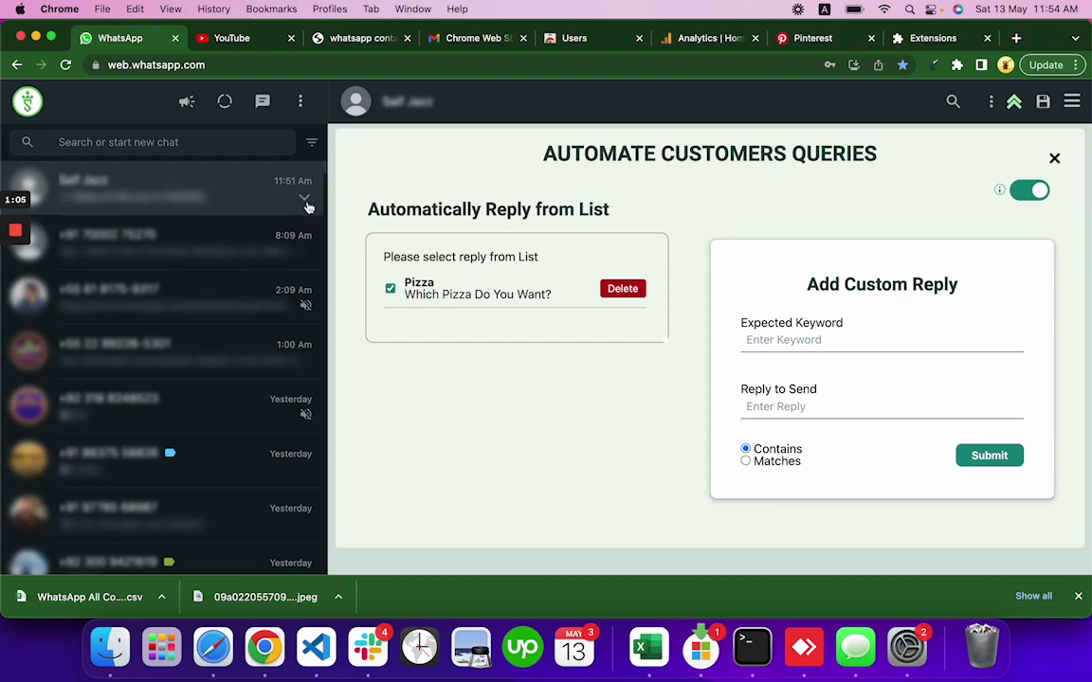
Step: Delete the most recent conversation at the head of the chat list
{"action": "left_click", "coordinate": [301, 204]}
{"action": "left_click", "coordinate": [332, 288]}
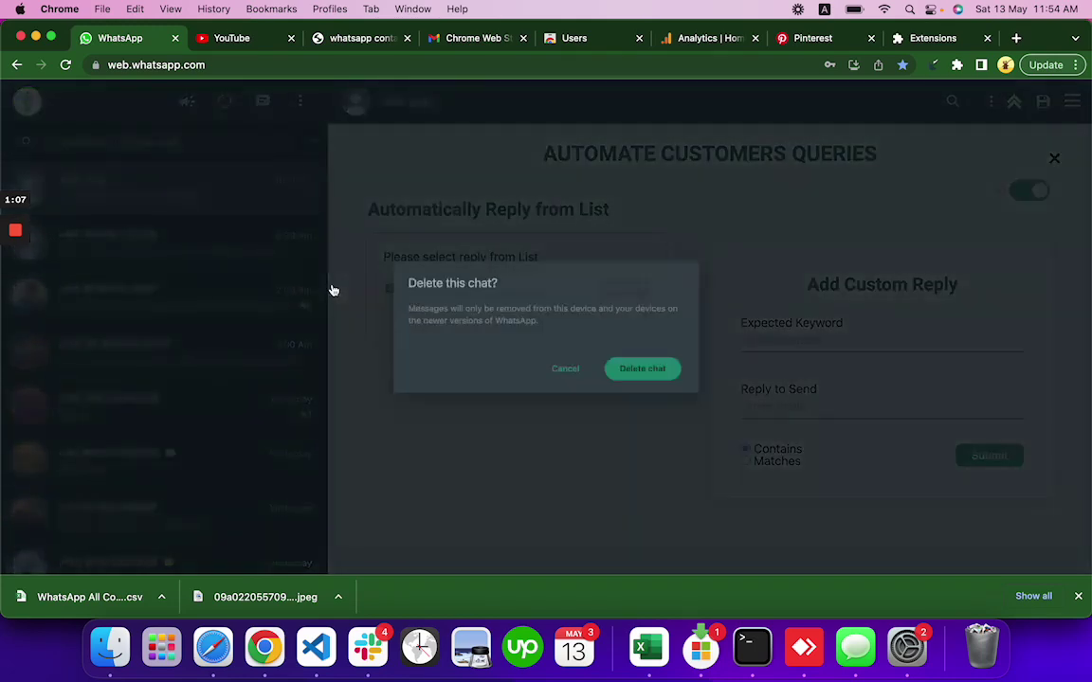
{"action": "left_click", "coordinate": [653, 372]}
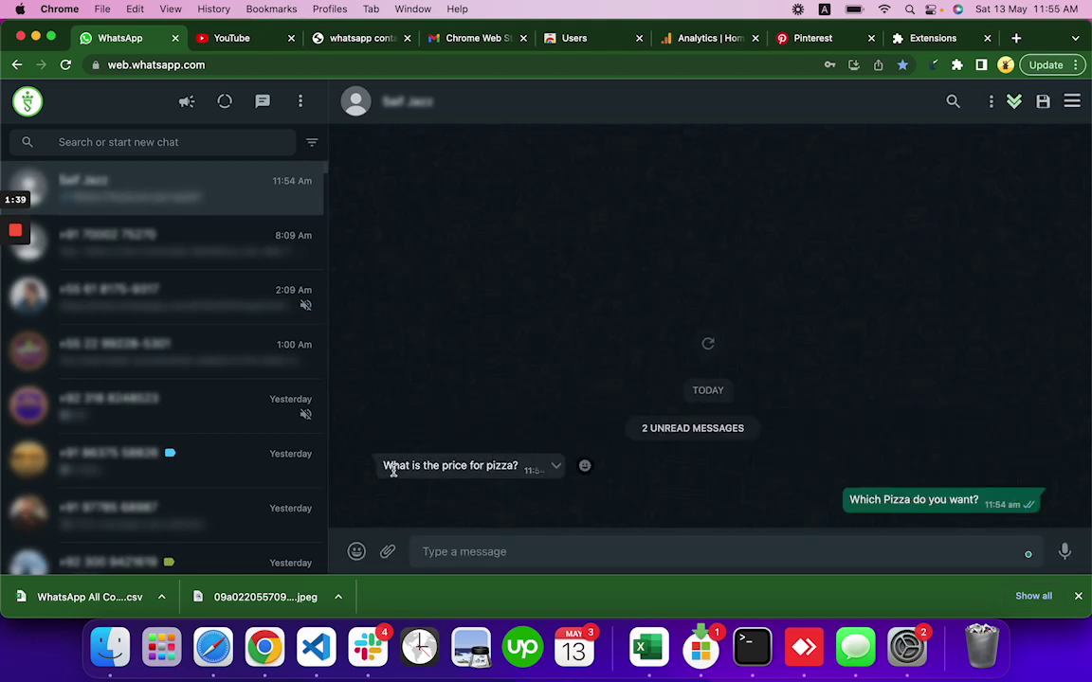
Step: Review the incoming pizza price question and the automatic answer to it in the chat
{"action": "left_click_drag", "start_coordinate": [383, 471], "coordinate": [521, 471]}
{"action": "left_click_drag", "start_coordinate": [849, 500], "coordinate": [977, 505]}
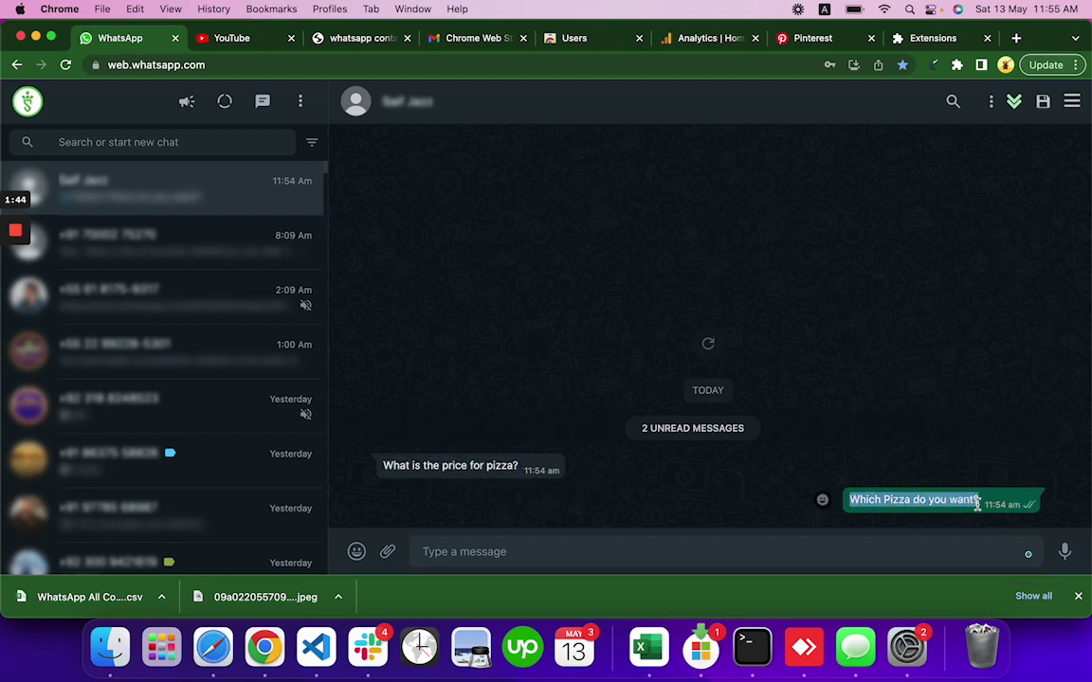
Step: Return to the custom reply form and enter a first name as keyword with the reply "Yes, How can I help you."
{"action": "left_click", "coordinate": [1014, 101]}
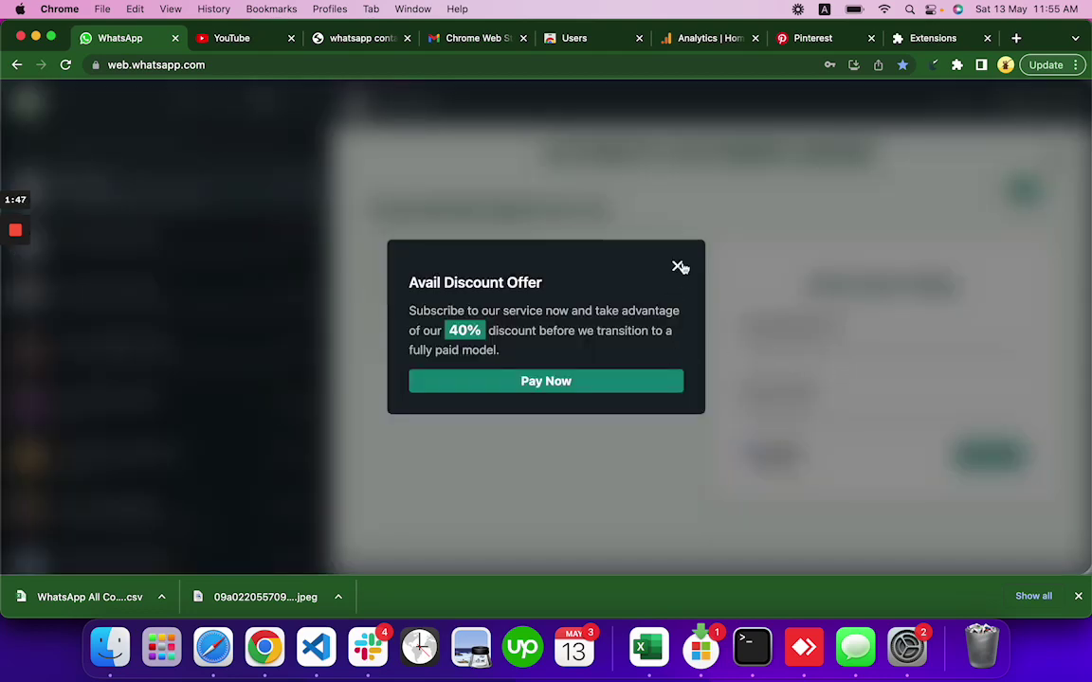
{"action": "left_click", "coordinate": [678, 266]}
{"action": "left_click", "coordinate": [809, 341]}
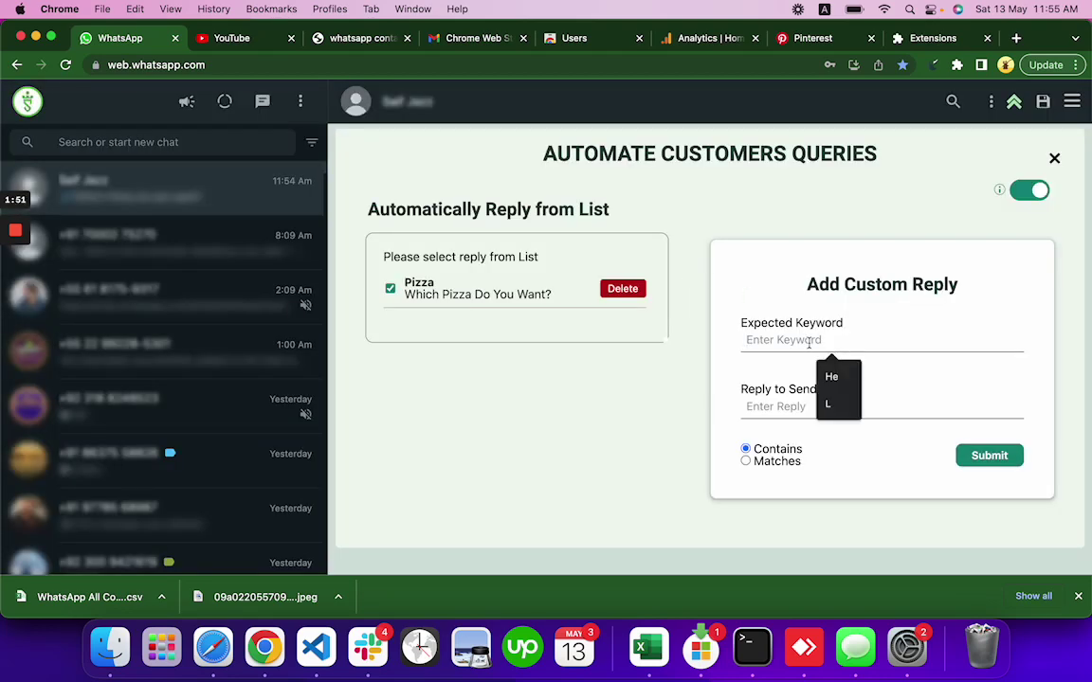
{"action": "type", "text": "John"}
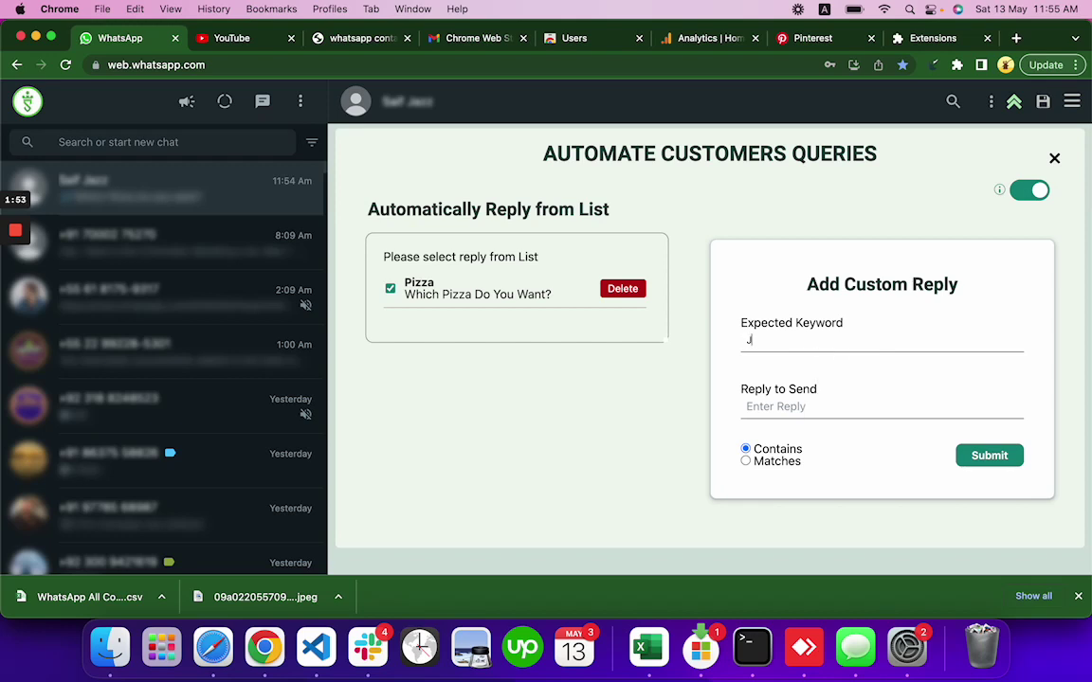
{"action": "left_click", "coordinate": [809, 410]}
{"action": "type", "text": "Yes, How can"}
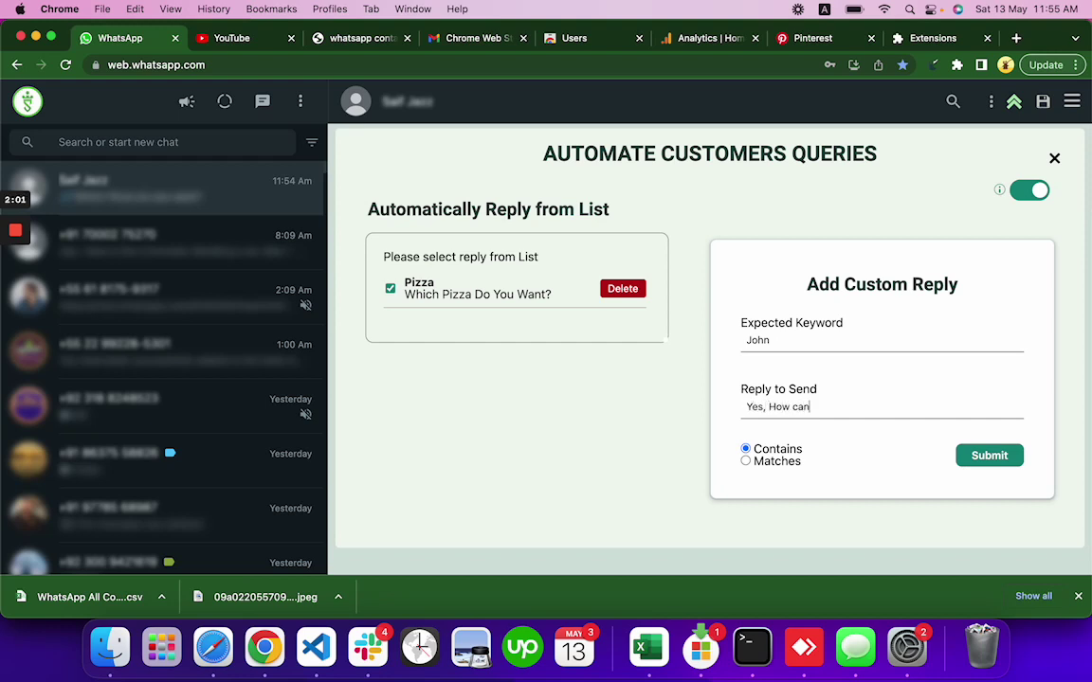
{"action": "type", "text": " I help you."}
Step: Set the first-name keyword to trigger on Matches and submit the custom reply
{"action": "double_click", "coordinate": [770, 339]}
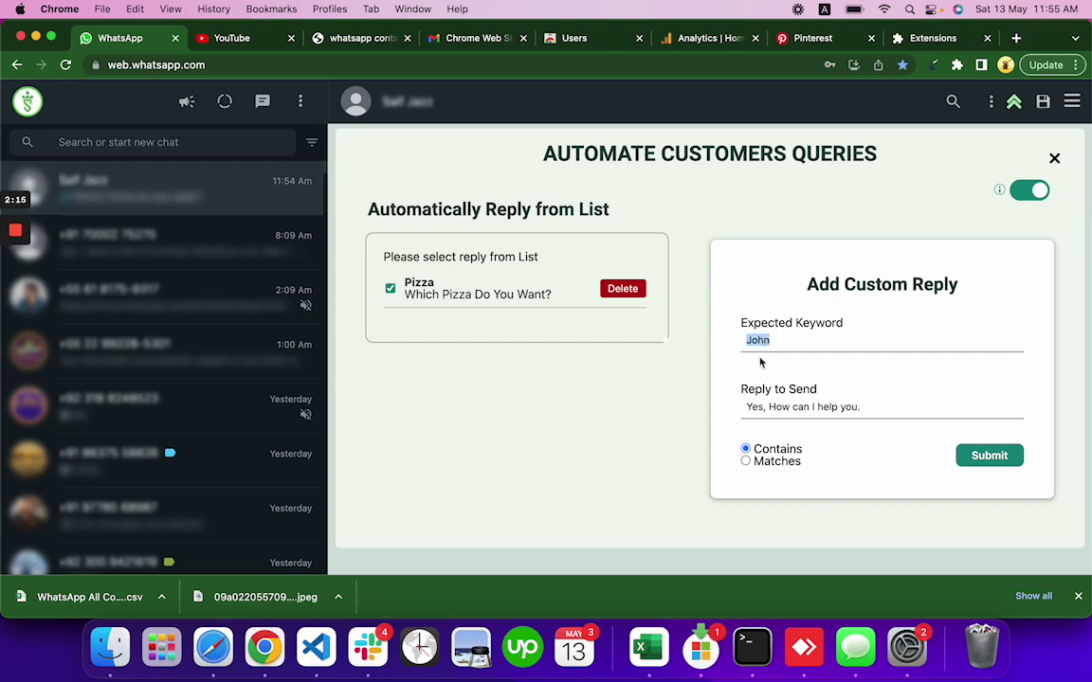
{"action": "left_click", "coordinate": [745, 462]}
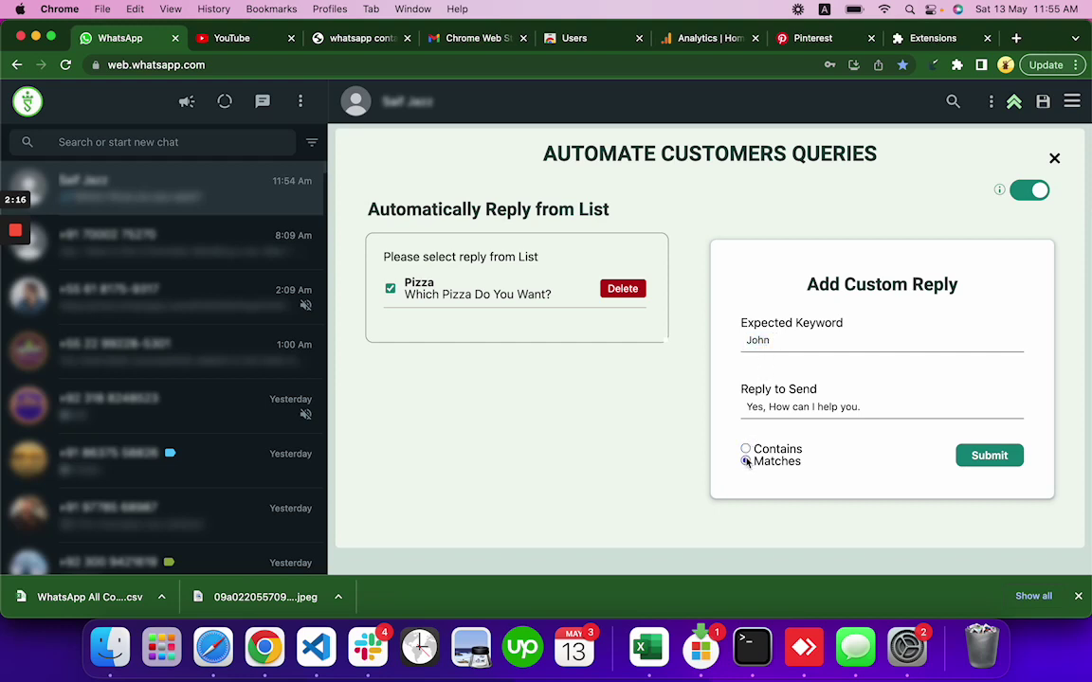
{"action": "triple_click", "coordinate": [882, 410]}
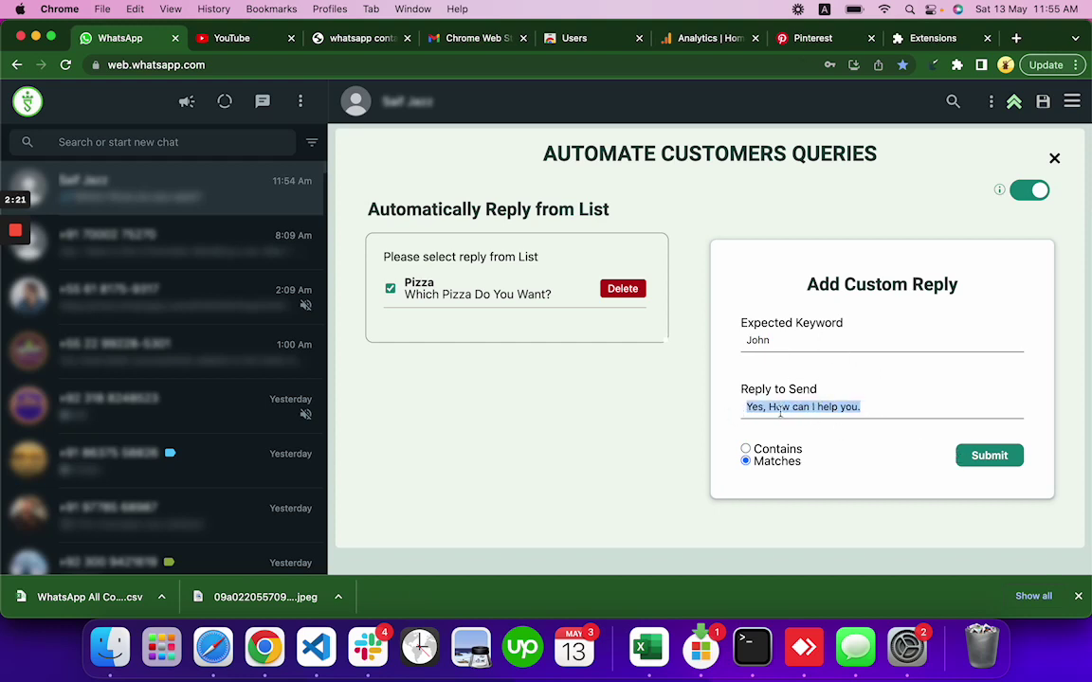
{"action": "left_click", "coordinate": [985, 459]}
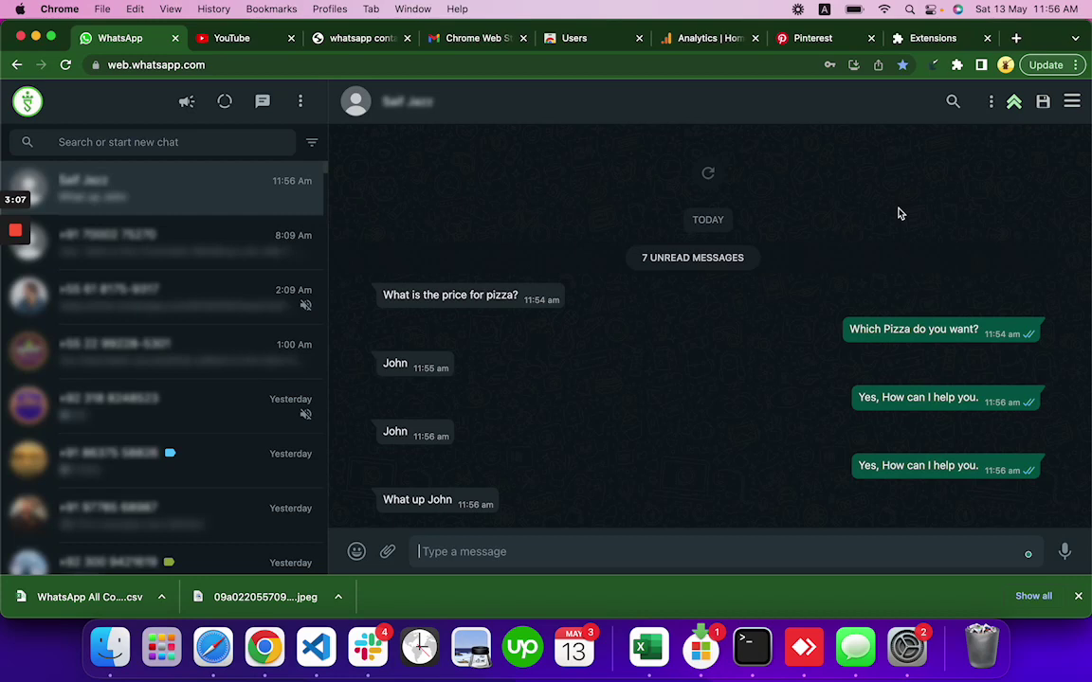
Step: Reopen the smart replies page, dismiss the discount offer, review the saved replies and close the page
{"action": "left_click", "coordinate": [1013, 103]}
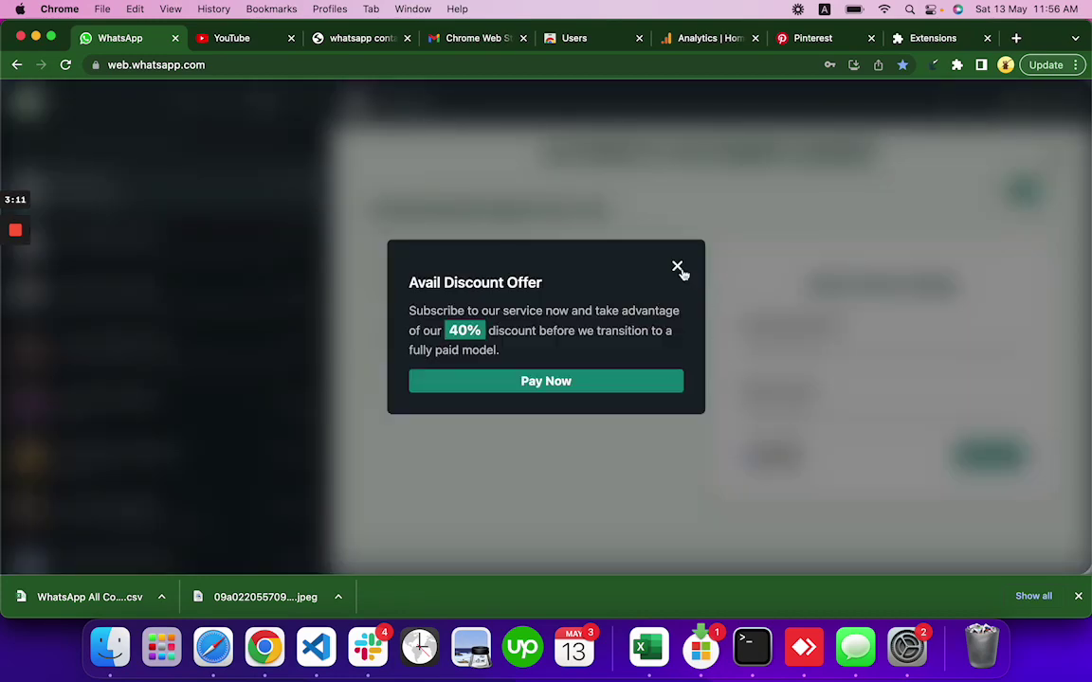
{"action": "left_click", "coordinate": [676, 265]}
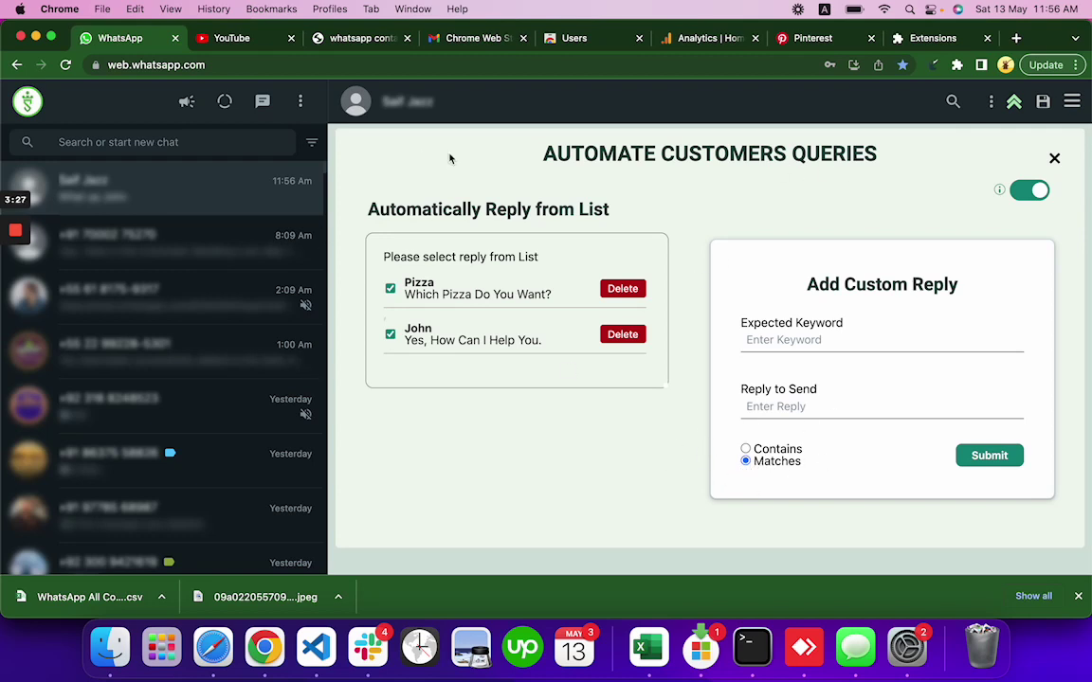
{"action": "left_click", "coordinate": [1054, 159]}
Step: Look through the extension's Enhancement, Export Contacts, New Chat and Business Tool features
{"action": "left_click", "coordinate": [799, 176]}
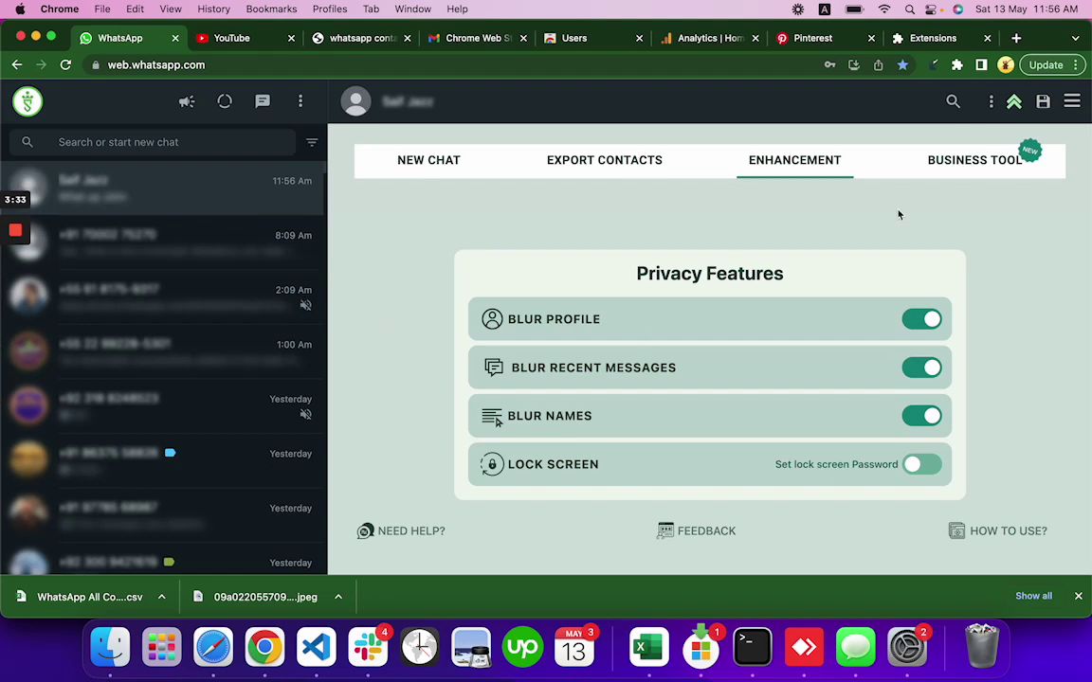
{"action": "left_click", "coordinate": [580, 164]}
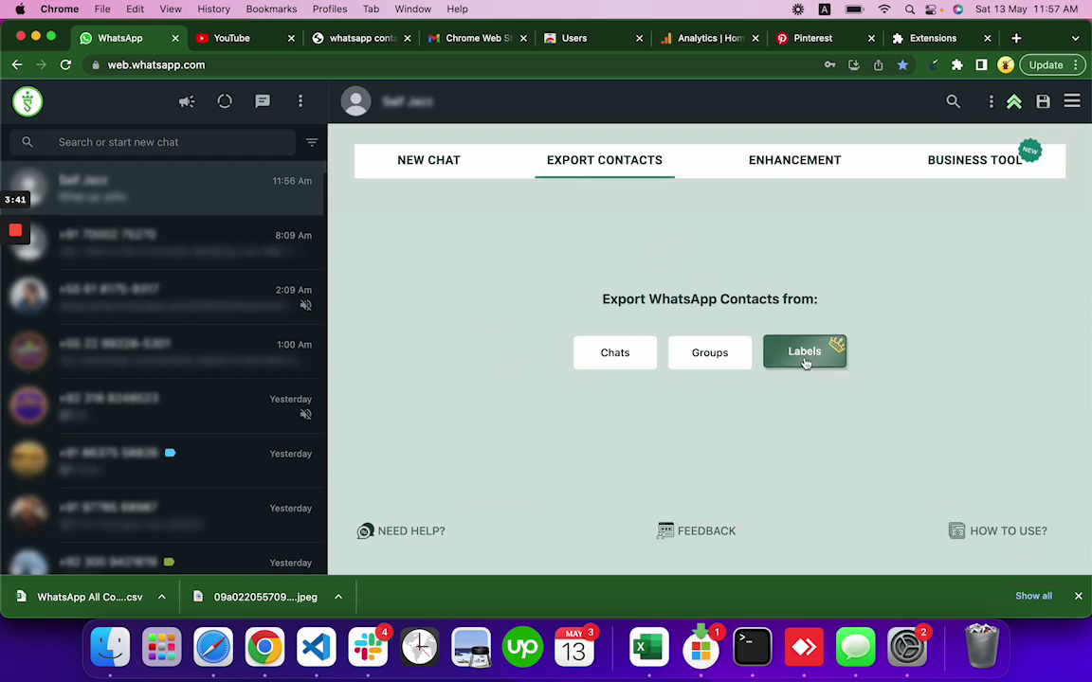
{"action": "left_click", "coordinate": [429, 163]}
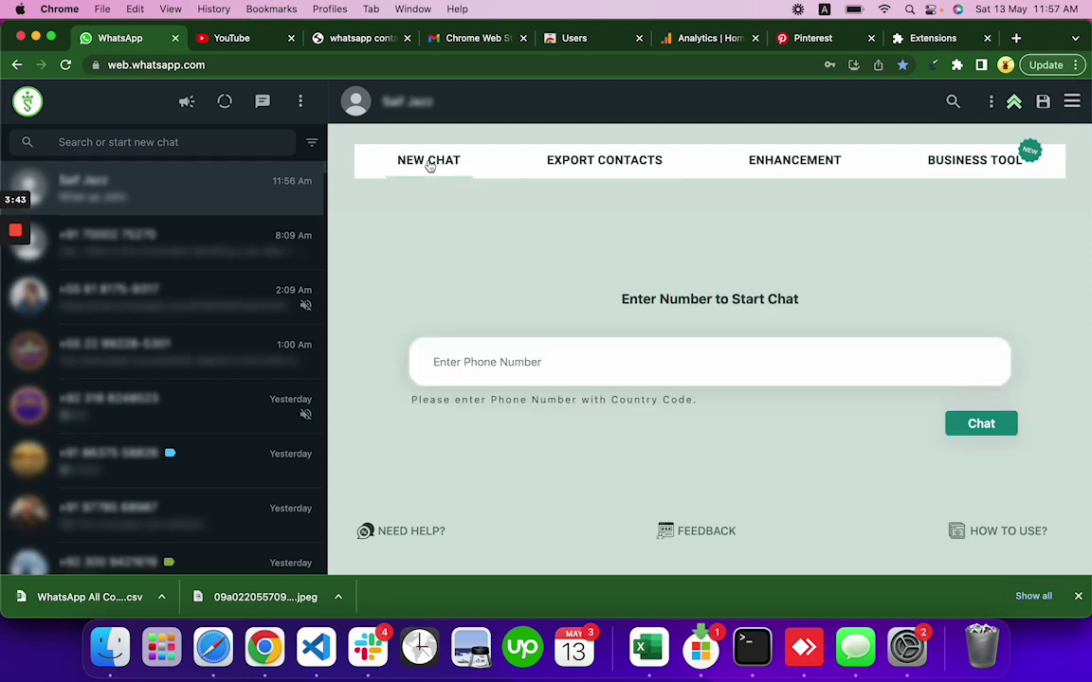
{"action": "left_click", "coordinate": [797, 163]}
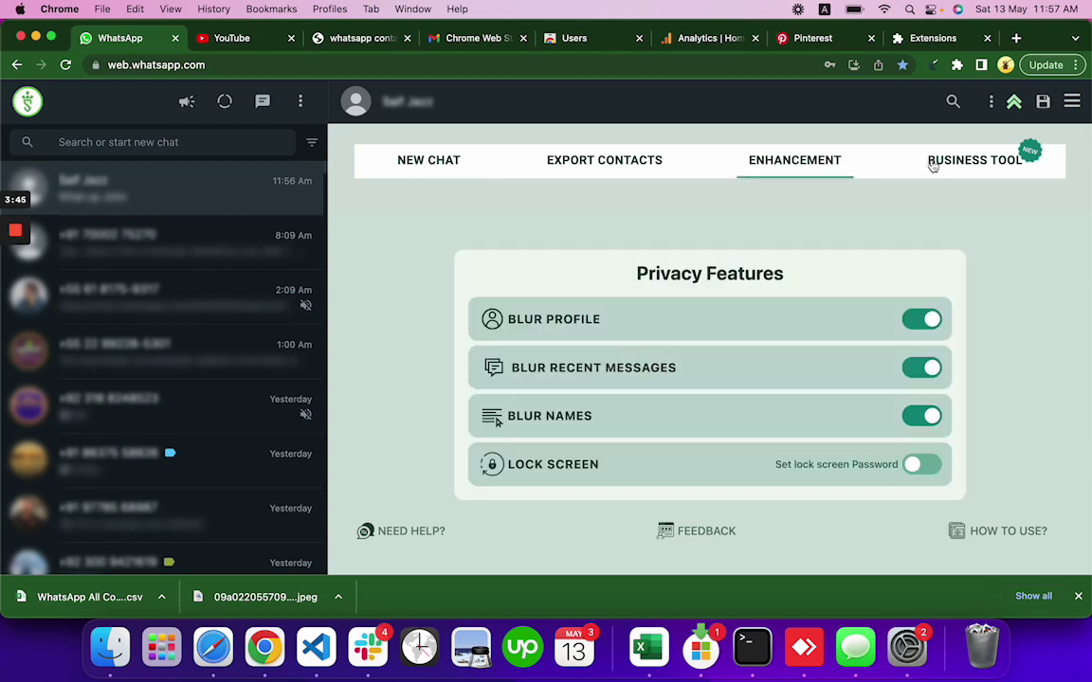
{"action": "left_click", "coordinate": [938, 161]}
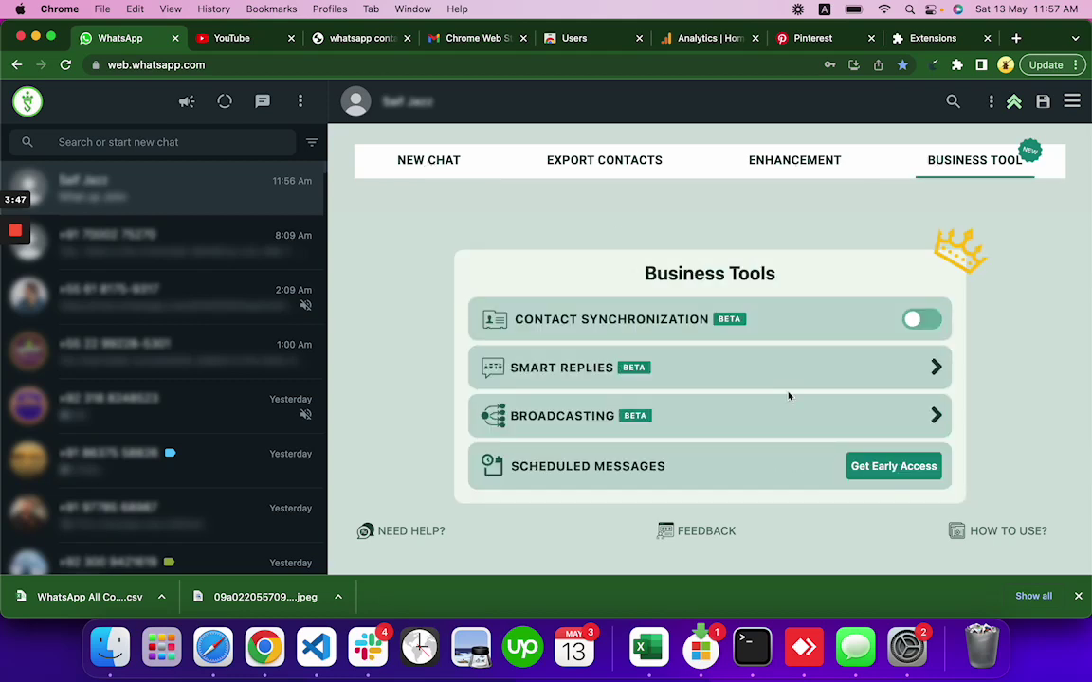